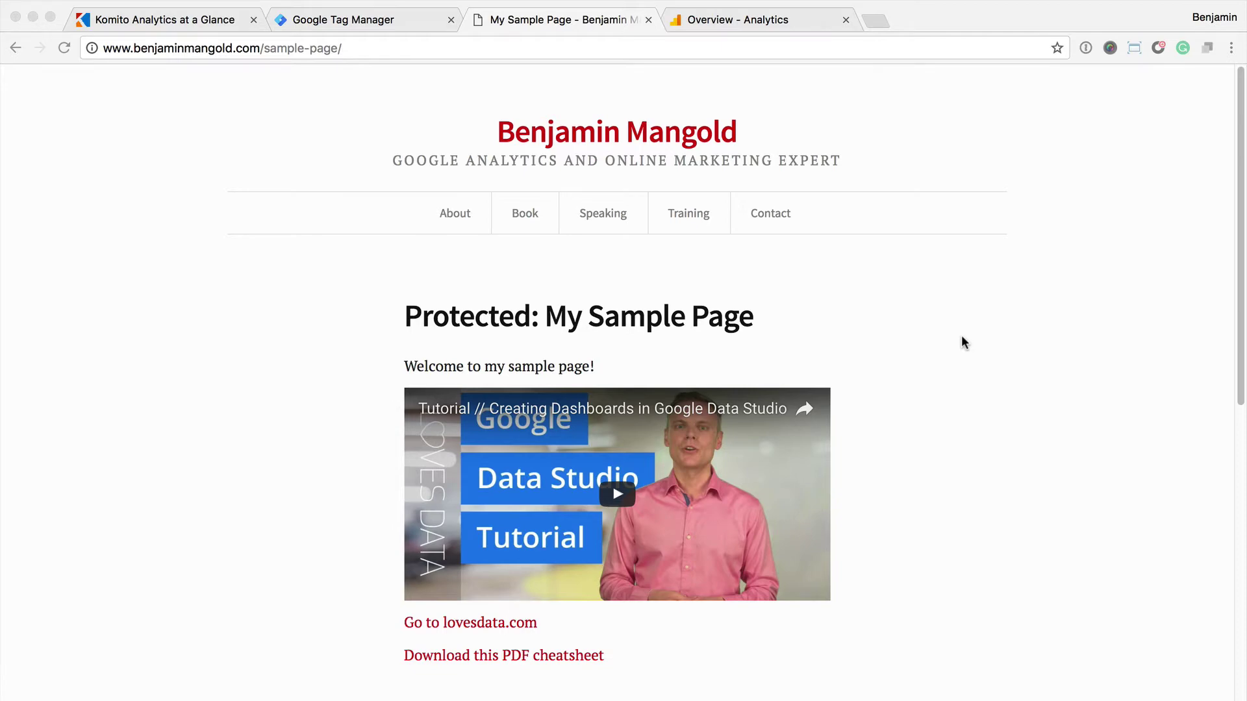
{"action": "left_click", "coordinate": [197, 24]}
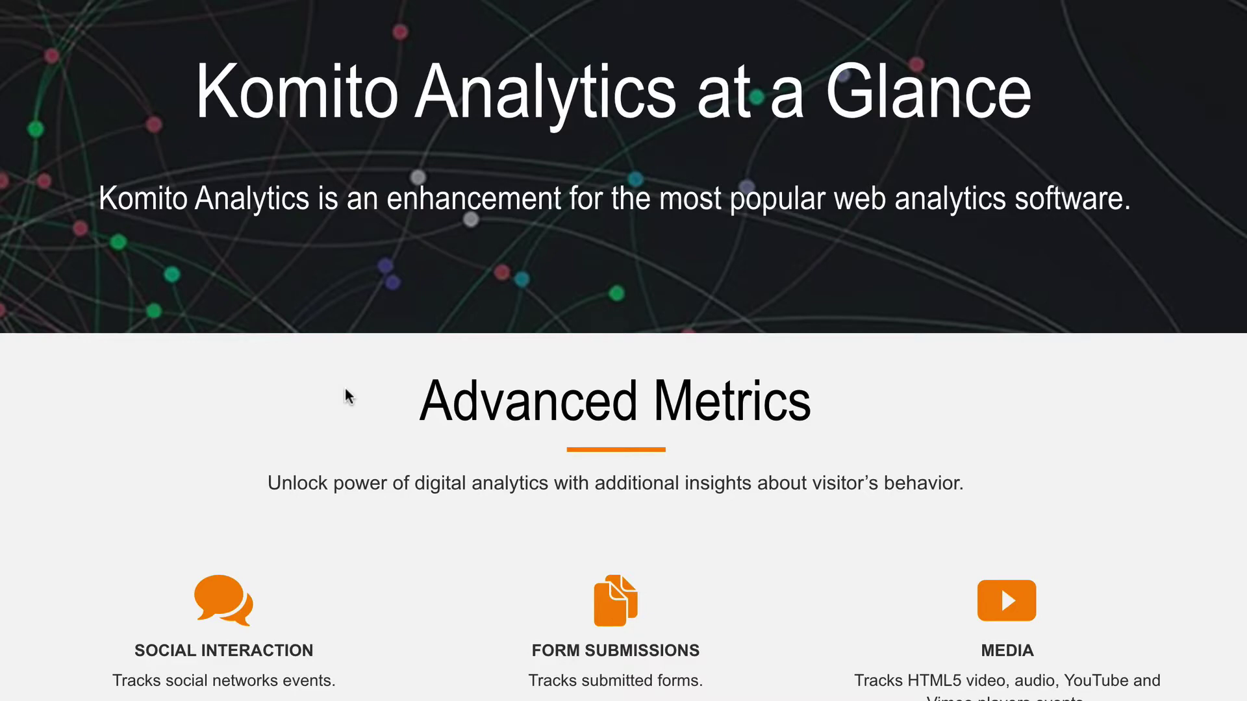
{"action": "scroll", "coordinate": [348, 396], "scroll_direction": "down", "scroll_amount": 3}
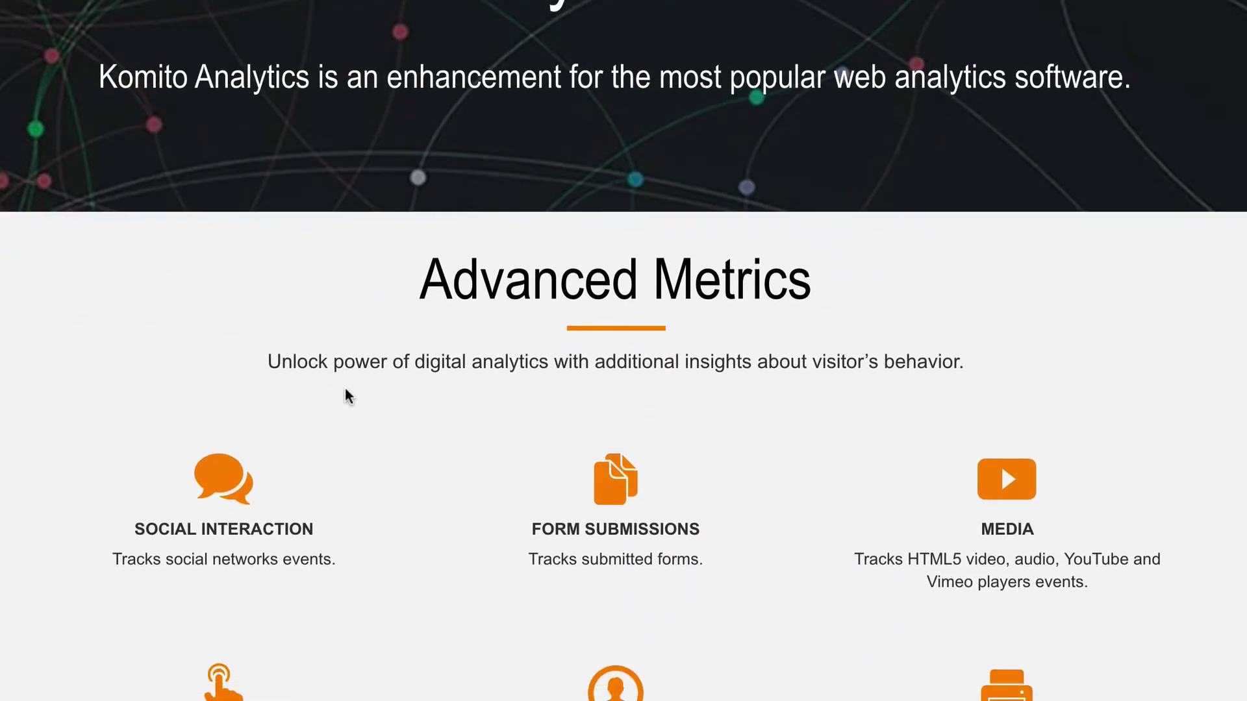
{"action": "scroll", "coordinate": [347, 396], "scroll_direction": "down", "scroll_amount": 2}
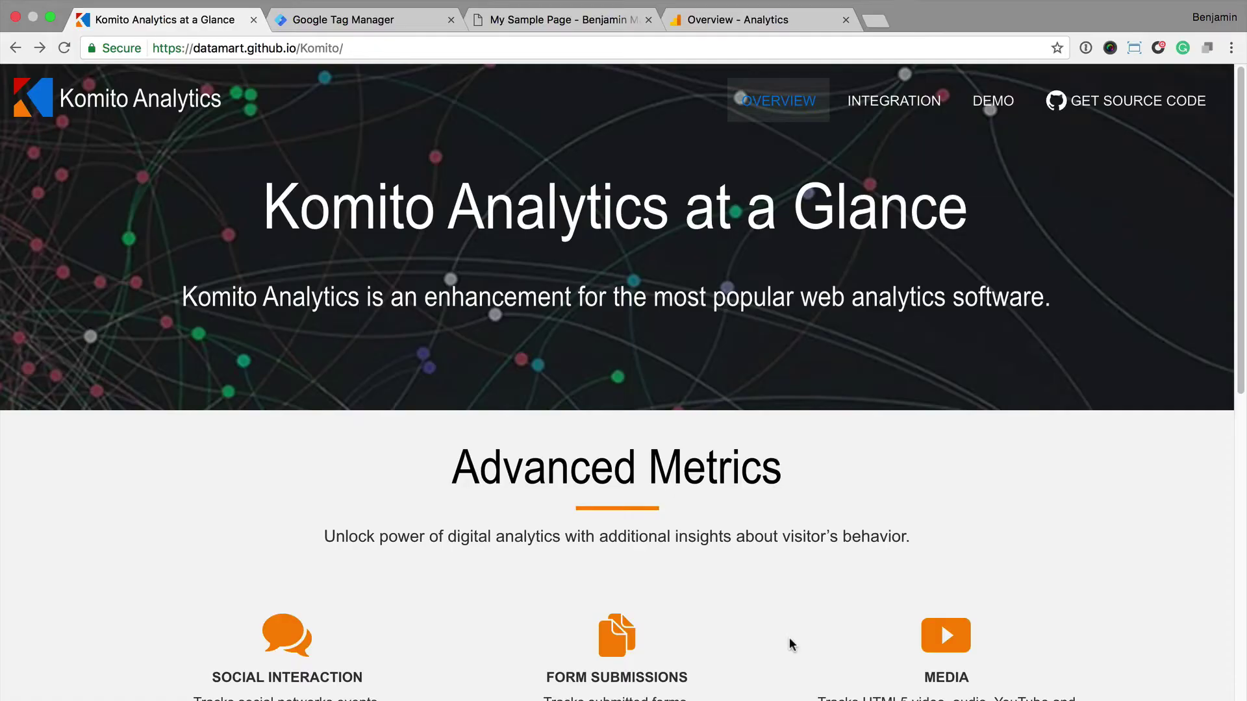
View the Komito Analytics integration code, then return to the Google Tag Manager workspace overview
{"action": "left_click", "coordinate": [900, 114]}
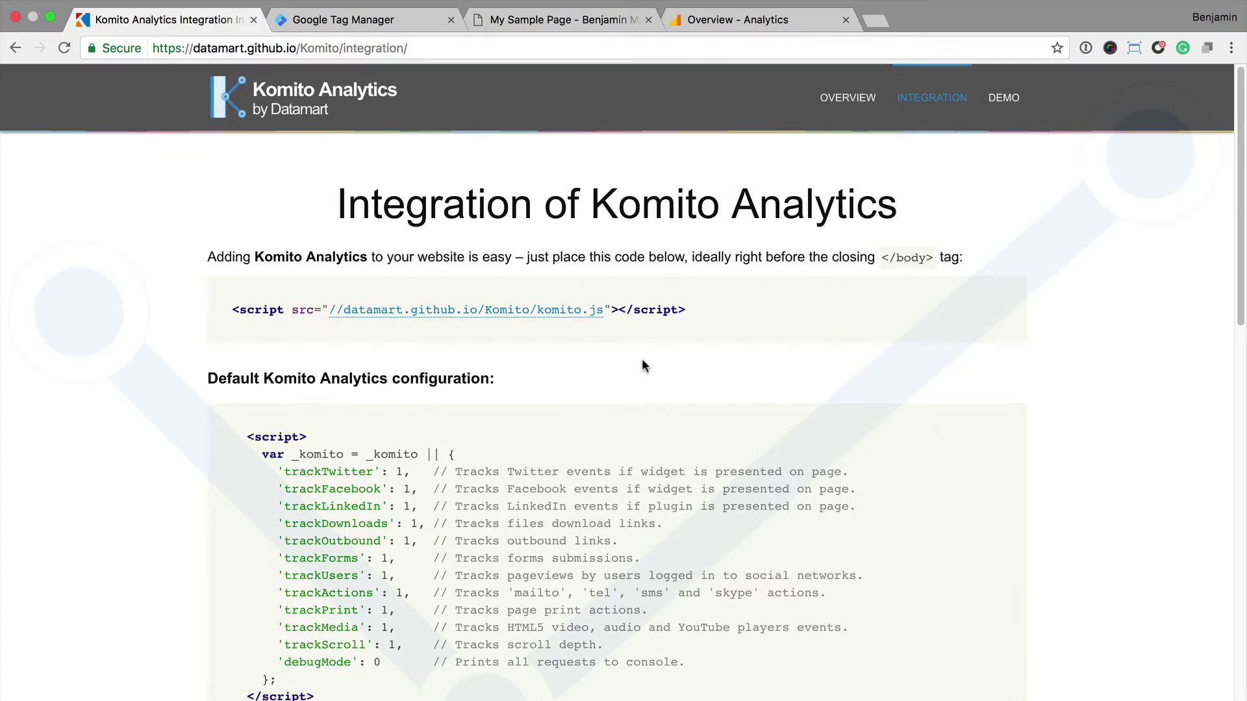
{"action": "left_click", "coordinate": [398, 23]}
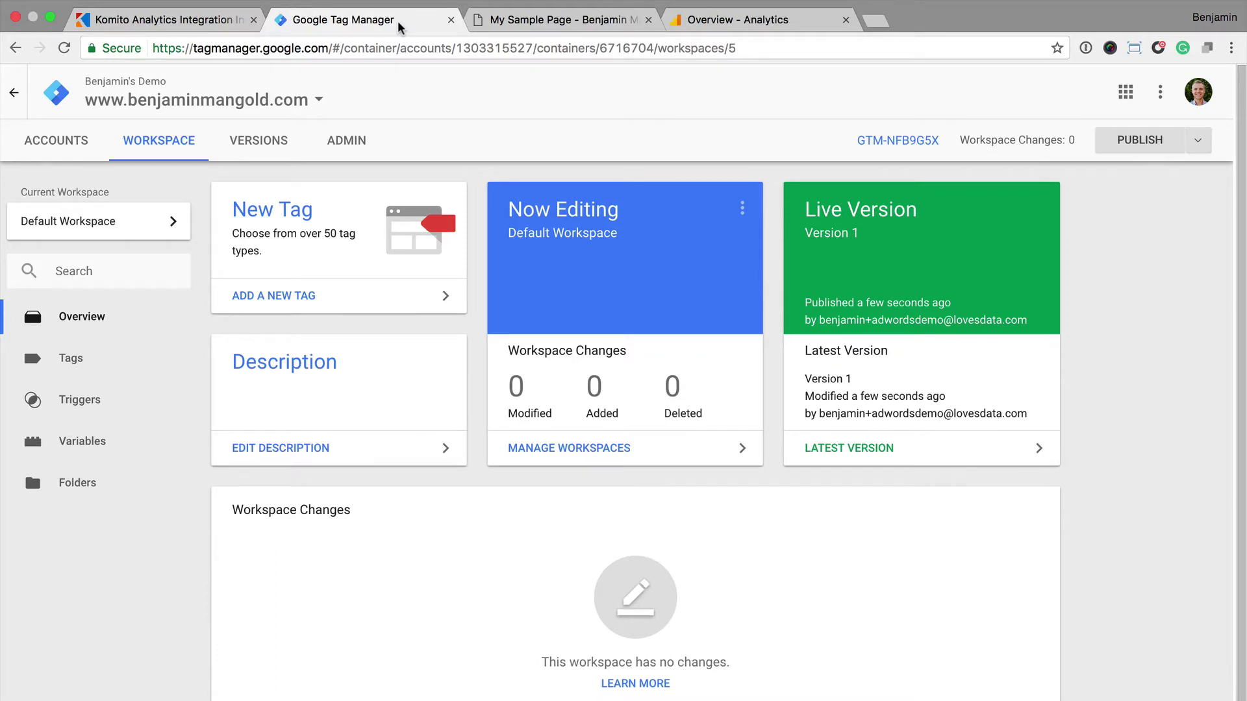
Create a new Custom HTML tag named 'Komito Analytics'
{"action": "left_click", "coordinate": [302, 298]}
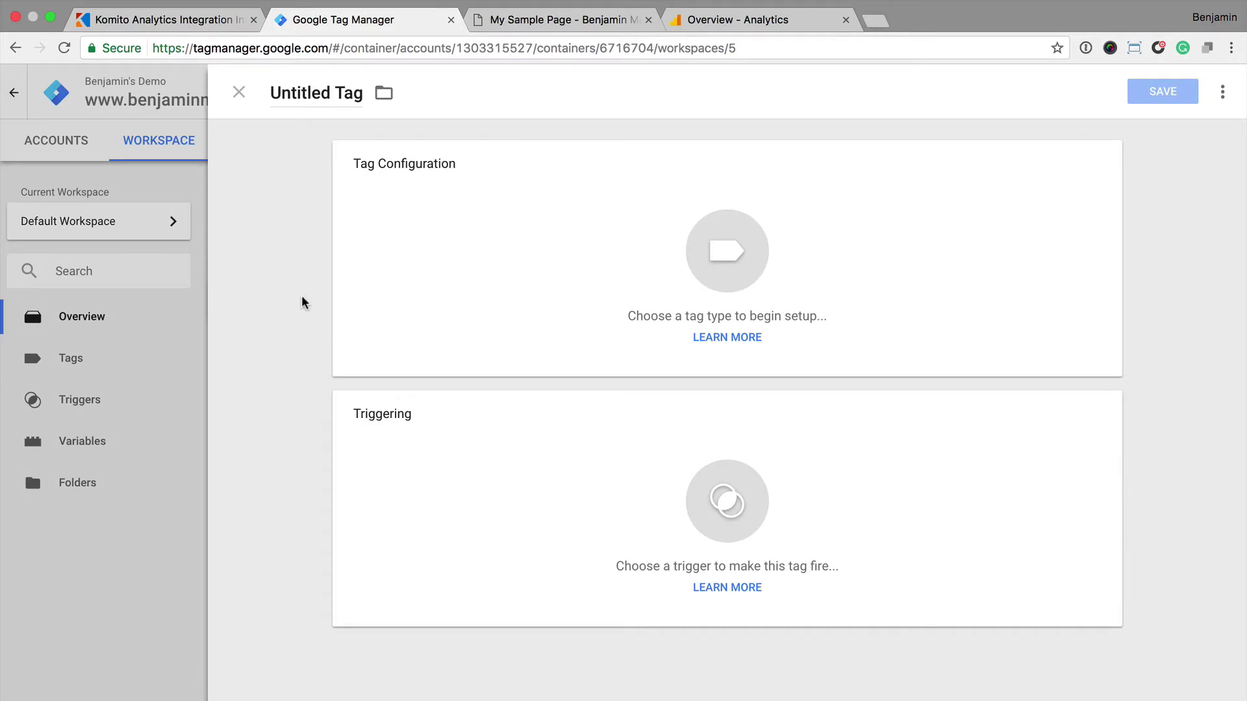
{"action": "left_click", "coordinate": [331, 92]}
{"action": "type", "text": "K"}
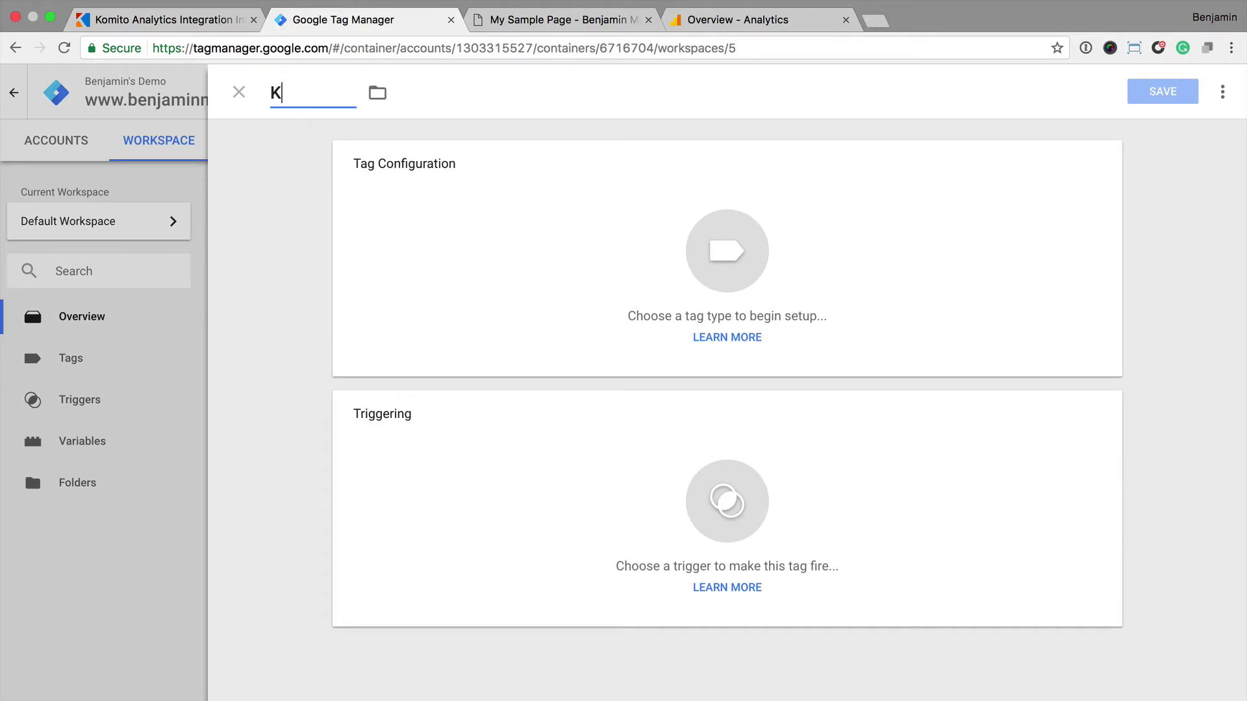
{"action": "type", "text": "omito An"}
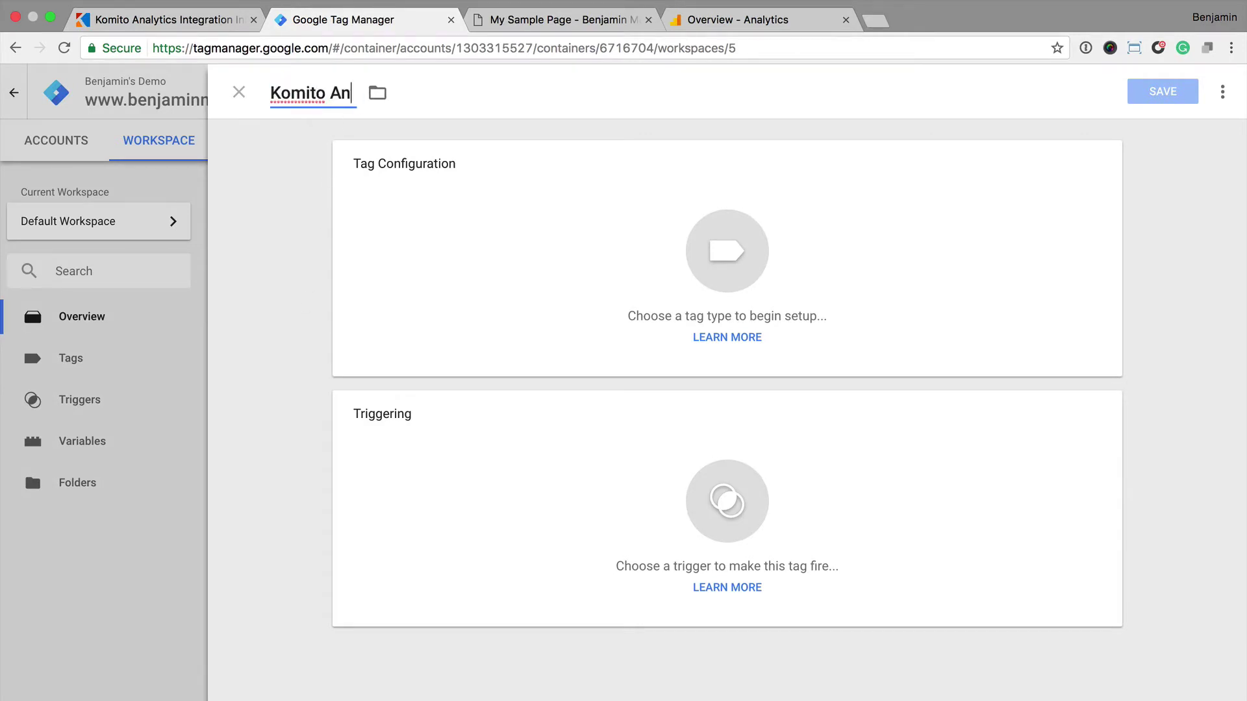
{"action": "type", "text": "alytics"}
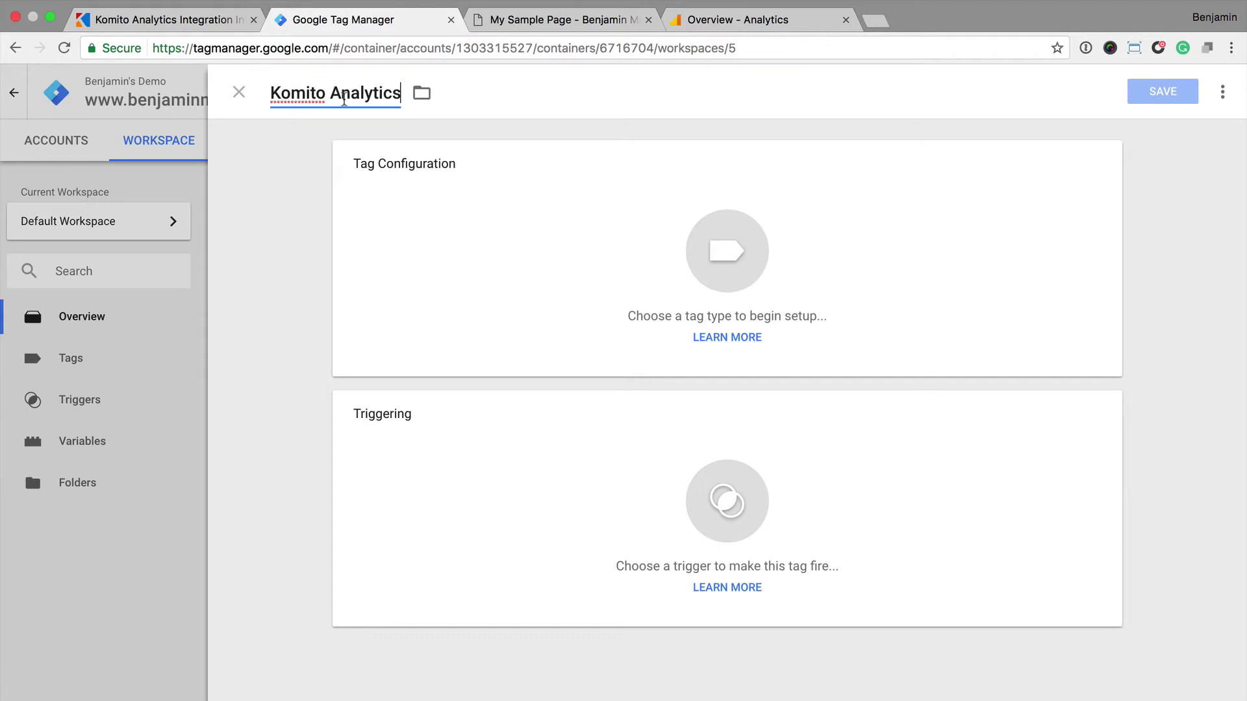
{"action": "left_click", "coordinate": [479, 239]}
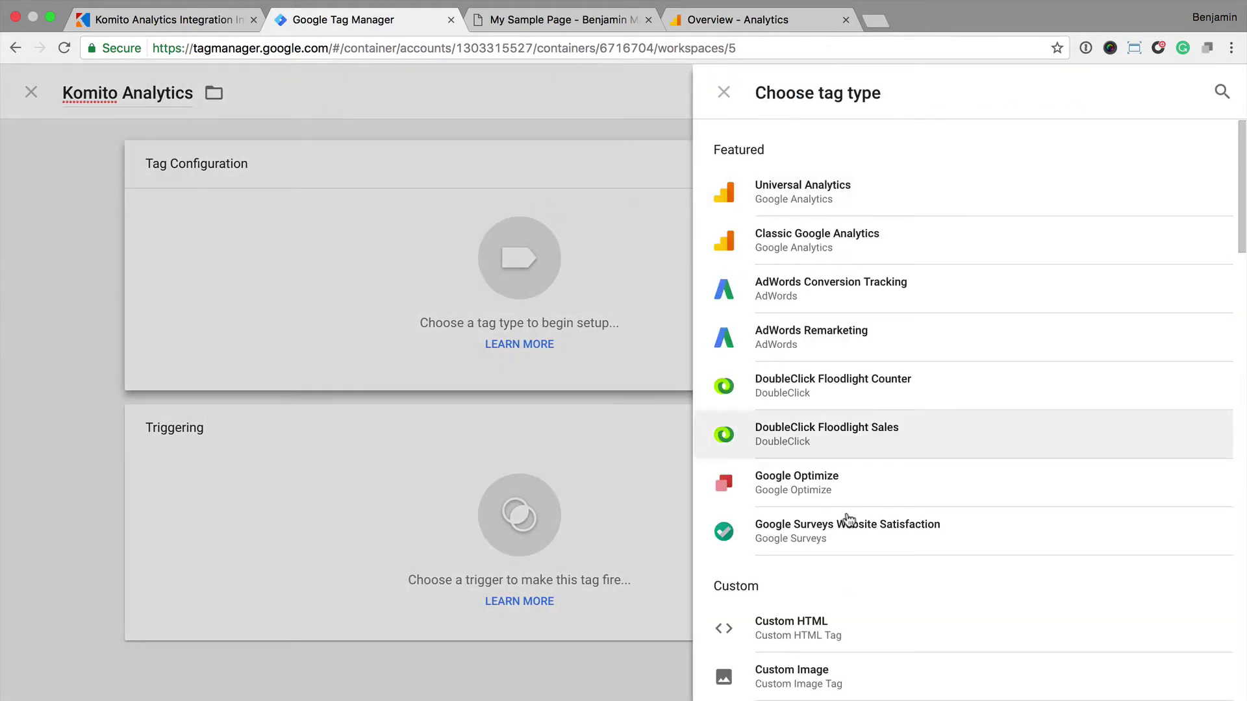
{"action": "left_click", "coordinate": [853, 633]}
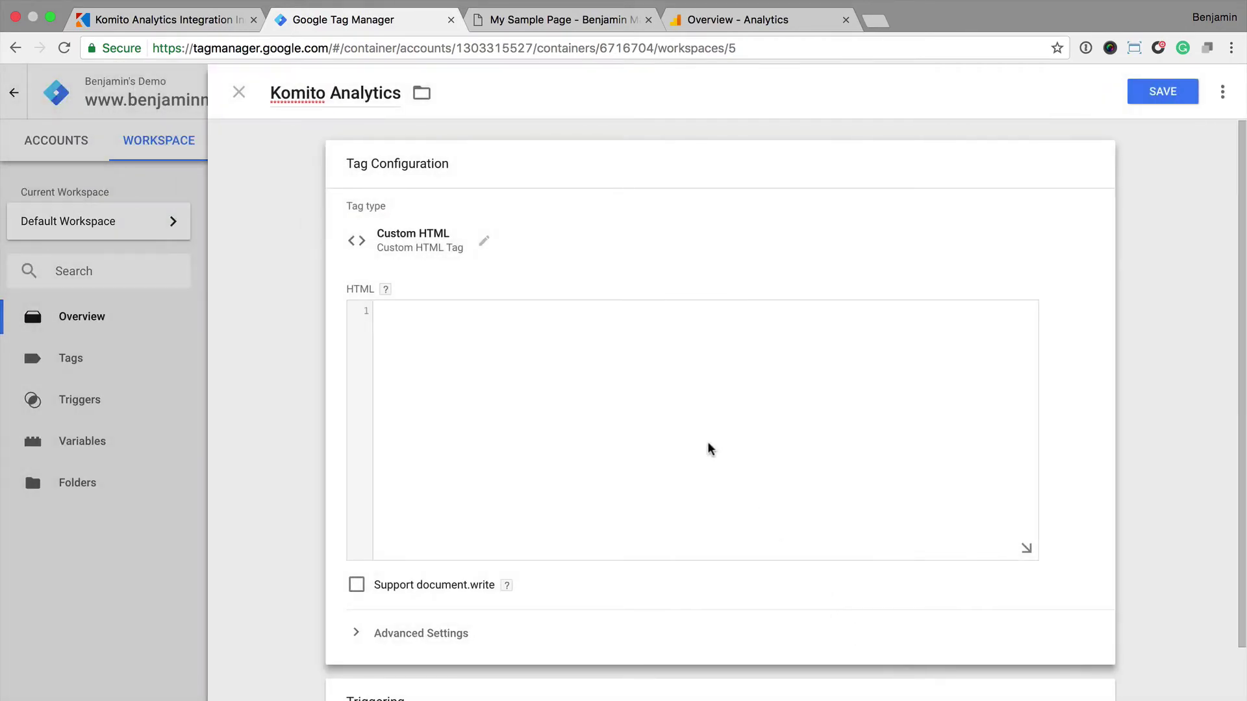
Paste the Komito script into the HTML box and change trackPrint from 1 to 0
{"action": "left_click", "coordinate": [625, 356]}
{"action": "type", "text": "<script src=\"//datamart.github.io/Komito/komito.js\"></script>   <script>     var _komito = _komito || {       'trackTwitter': 1,   // Tracks Twitter events if widget is presented on page.       'trackFacebook': 1,  // Tracks Facebook events if widget is presented on page.       'trackLinkedIn': 1,  // Tracks LinkedIn events if plugin is presented on page.       'trackDownloads': 1, // Tracks files download links.       'trackOutbound': 1,  // Tracks outbound links.       'trackForms': 1,     // Tracks forms submissions.       'trackUsers': 1,     // Tracks pageviews by users logged in to social networks.       'trackActions': 1,   // Tracks 'mailto', 'tel', 'sms' and 'skype' actions.       'trackPrint': 1,     // Tracks page print actions.       'trackMedia': 1,     // Tracks HTML5 video, audio and YouTube players events.       'trackScroll': 1,    // Tracks scroll depth.       'debugMode': 0       // Prints all requests to console.     };   </script>"}
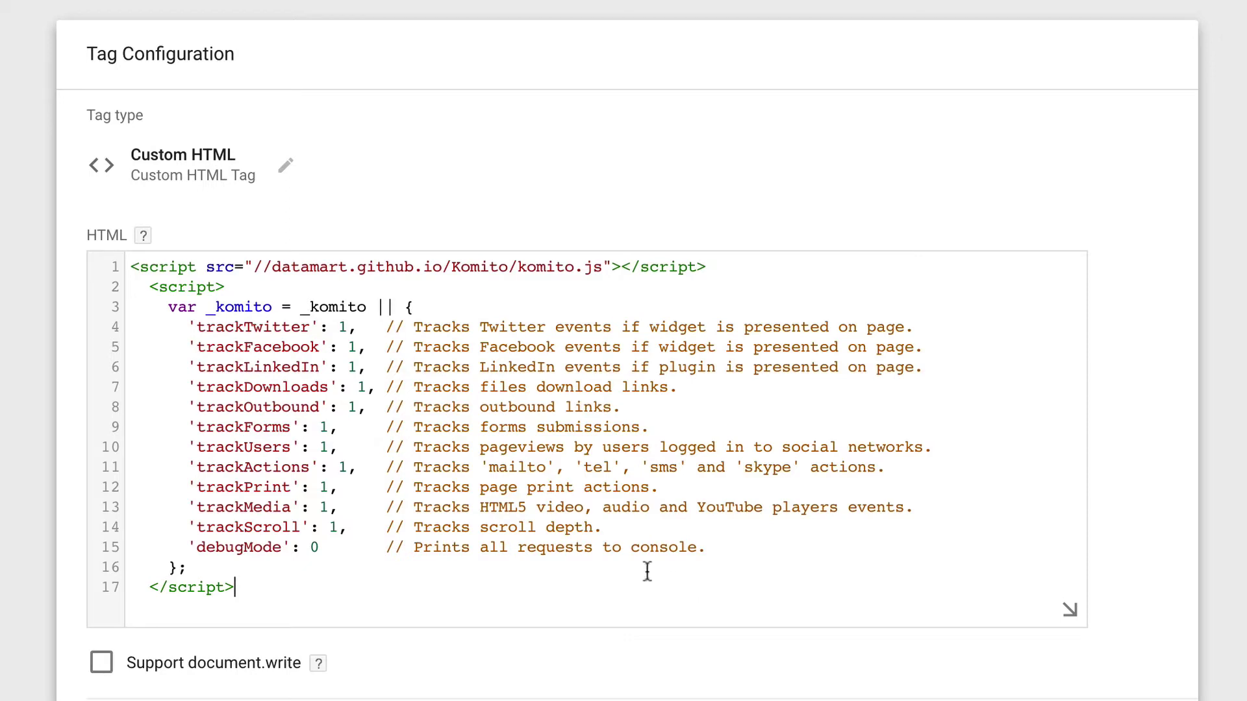
{"action": "left_click", "coordinate": [321, 486]}
{"action": "type", "text": "0"}
{"action": "key", "text": "Delete"}
{"action": "left_click", "coordinate": [409, 563]}
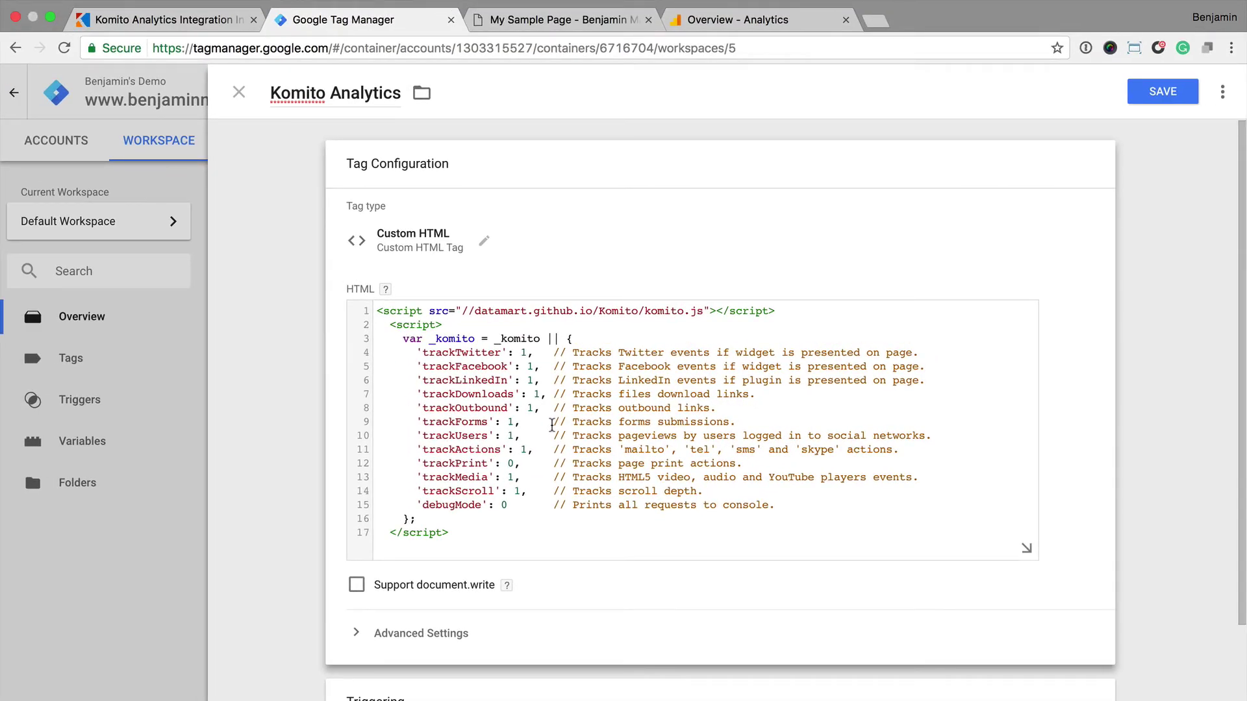
Set the Komito Analytics tag's firing trigger to All Pages (Page View)
{"action": "scroll", "coordinate": [551, 426], "scroll_direction": "down", "scroll_amount": 3}
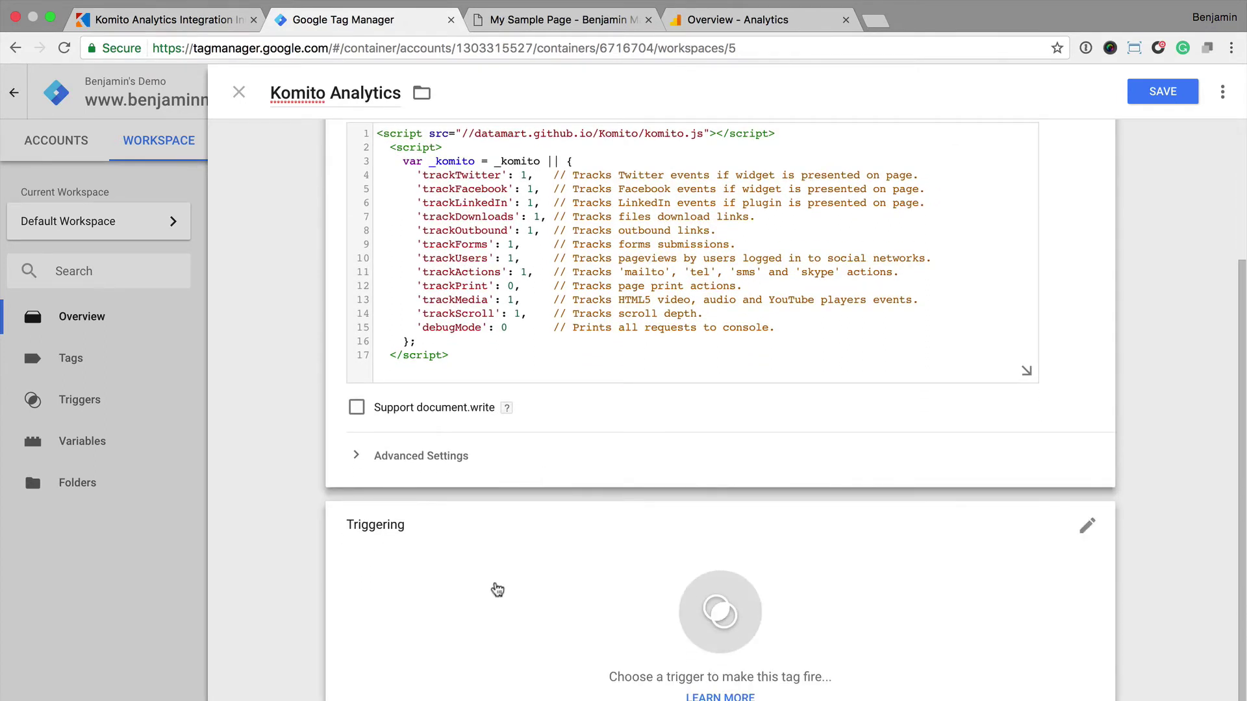
{"action": "left_click", "coordinate": [497, 590]}
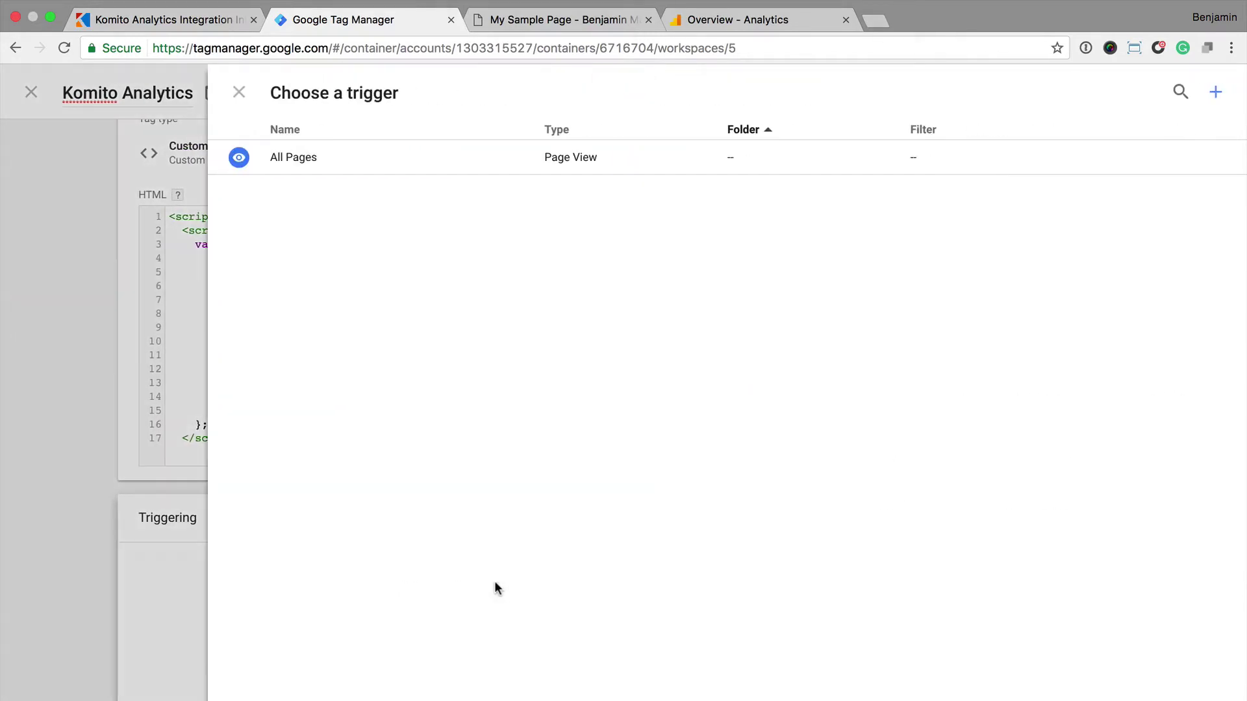
{"action": "left_click", "coordinate": [297, 158]}
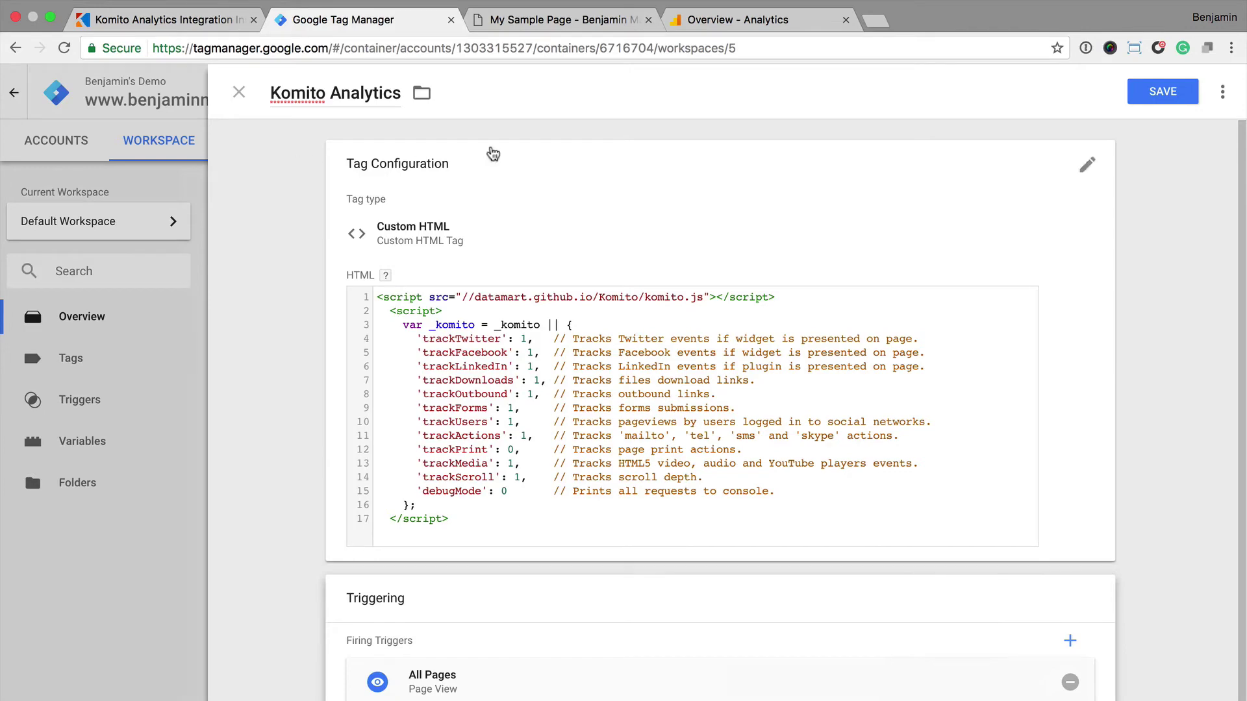
Save the Komito Analytics tag and publish the container as Version 2, 'Added Komito Analytics'
{"action": "left_click", "coordinate": [1151, 96]}
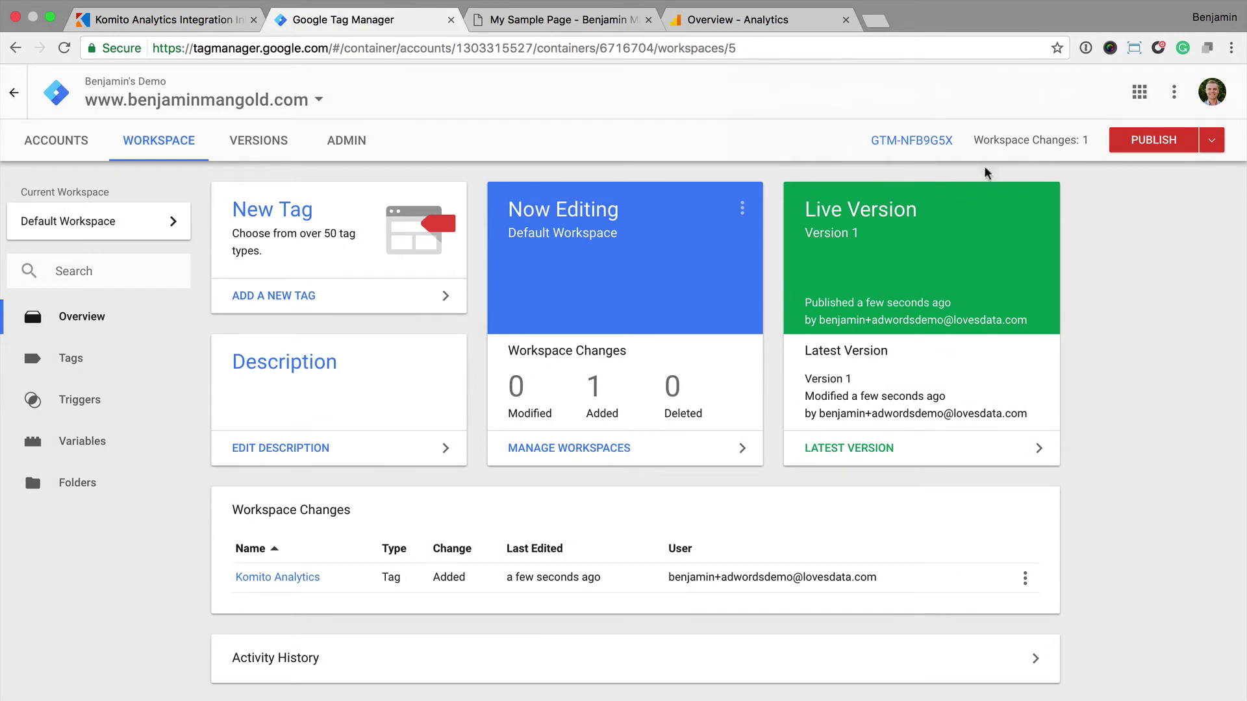
{"action": "left_click", "coordinate": [115, 359]}
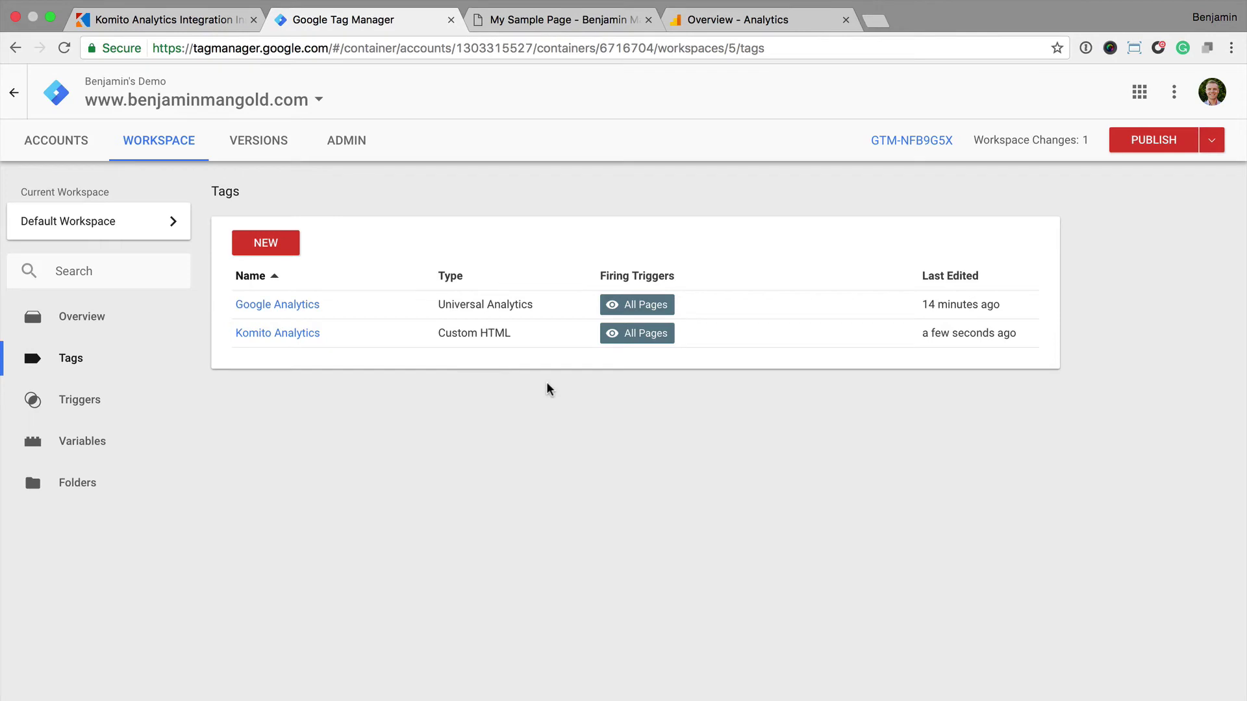
{"action": "left_click", "coordinate": [1211, 141]}
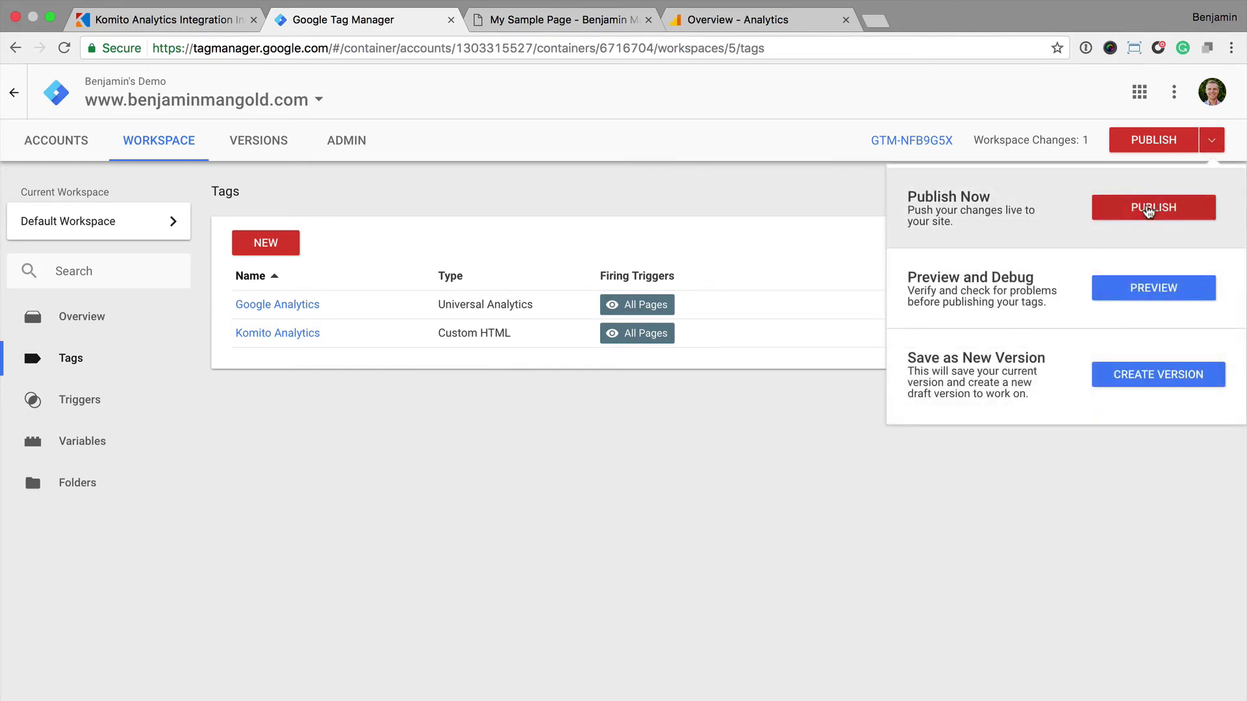
{"action": "left_click", "coordinate": [1154, 204]}
{"action": "left_click", "coordinate": [1174, 99]}
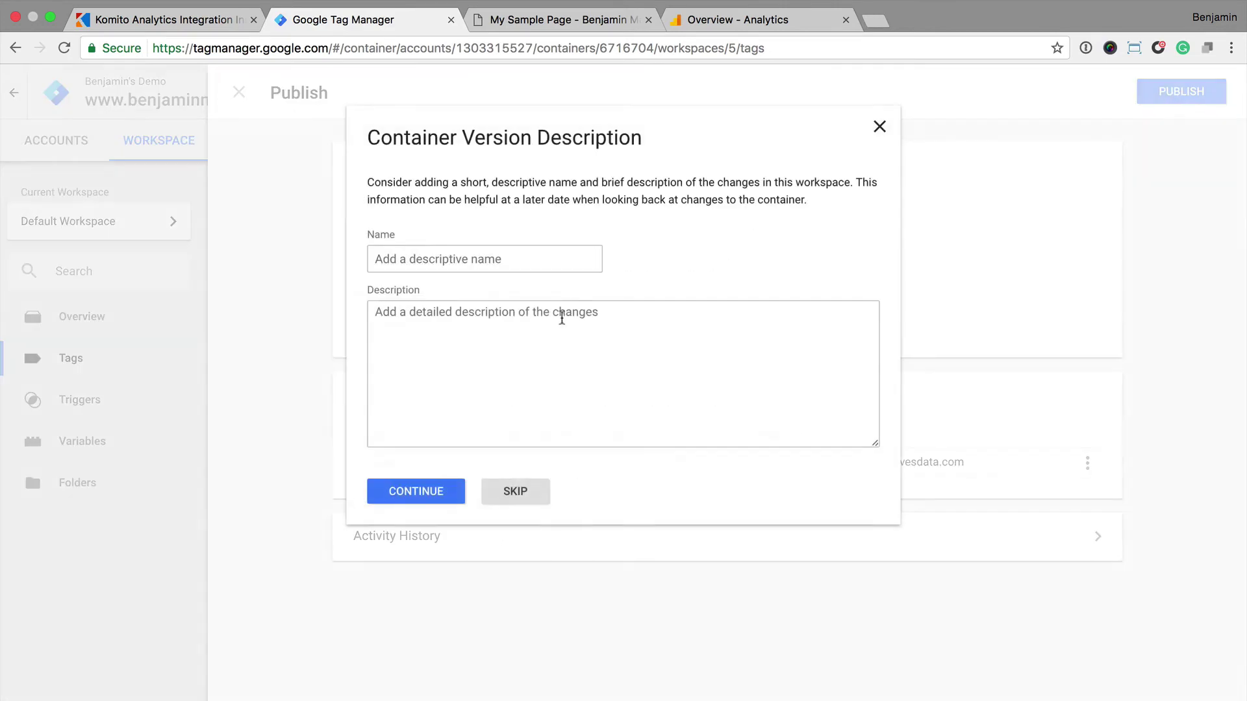
{"action": "type", "text": "Added Komito Analytics"}
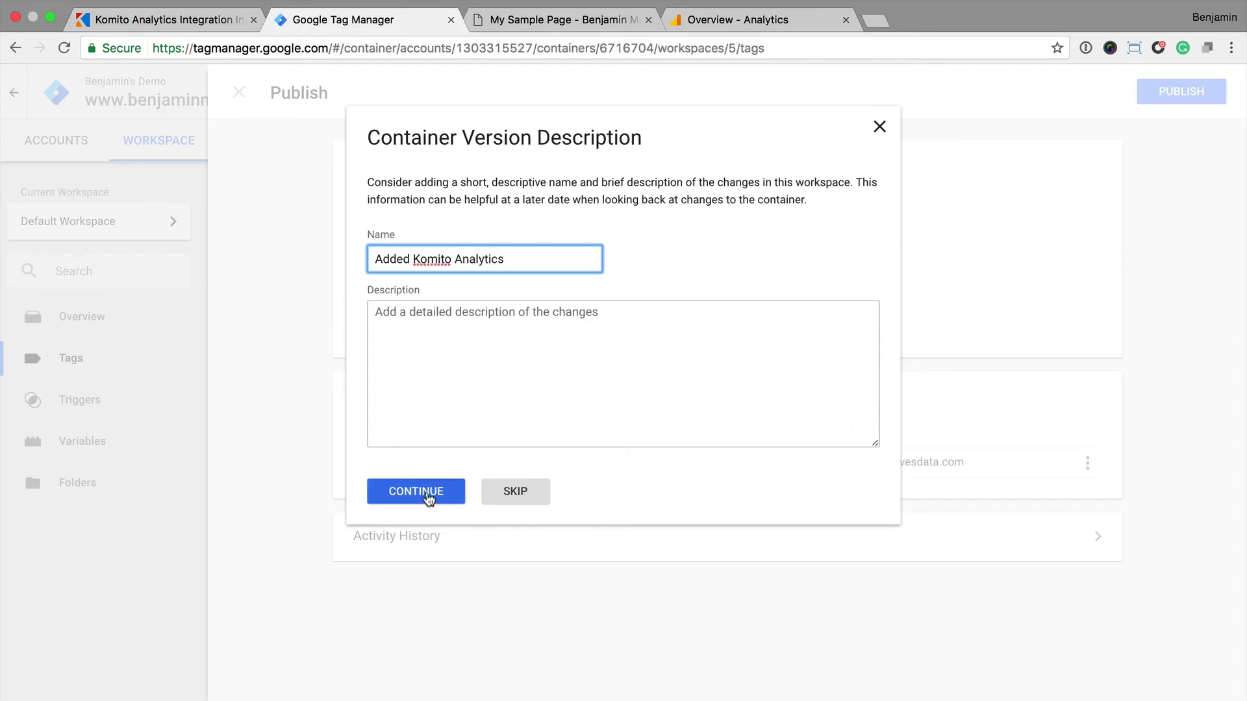
{"action": "left_click", "coordinate": [428, 494]}
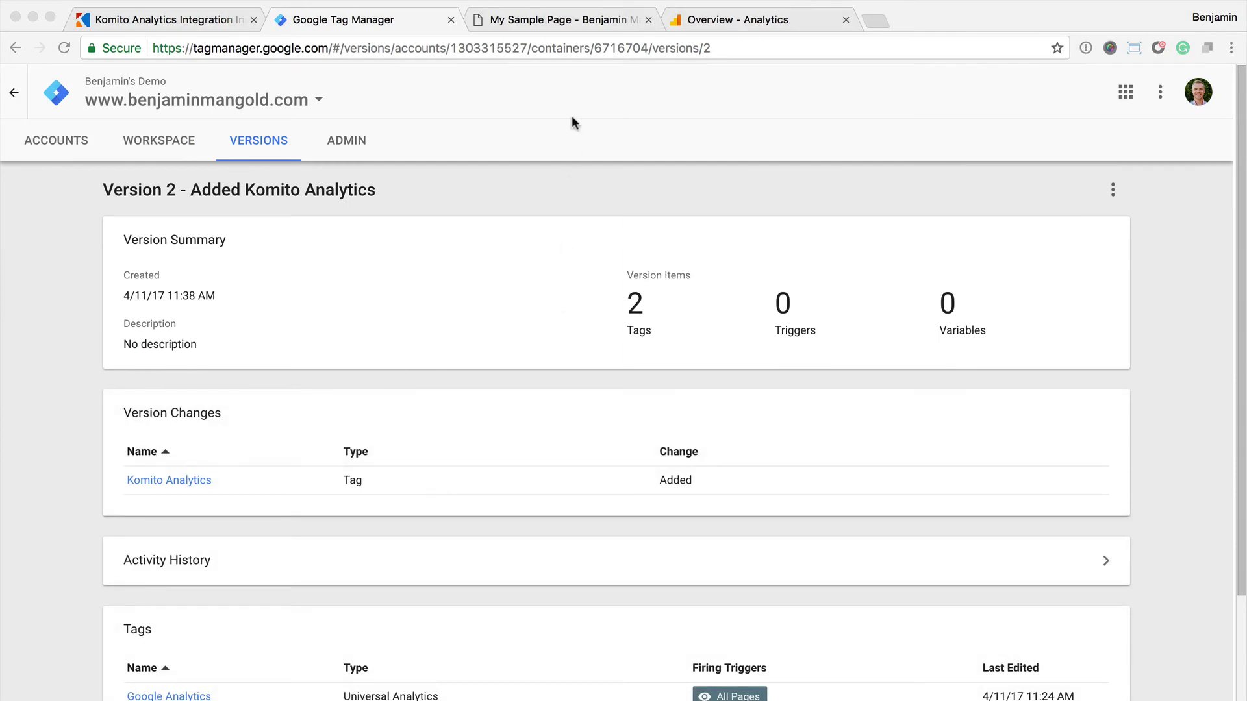
On the sample page, play and pause the YouTube video, then open the lovesdata.com link and PDF cheatsheet
{"action": "left_click", "coordinate": [563, 21]}
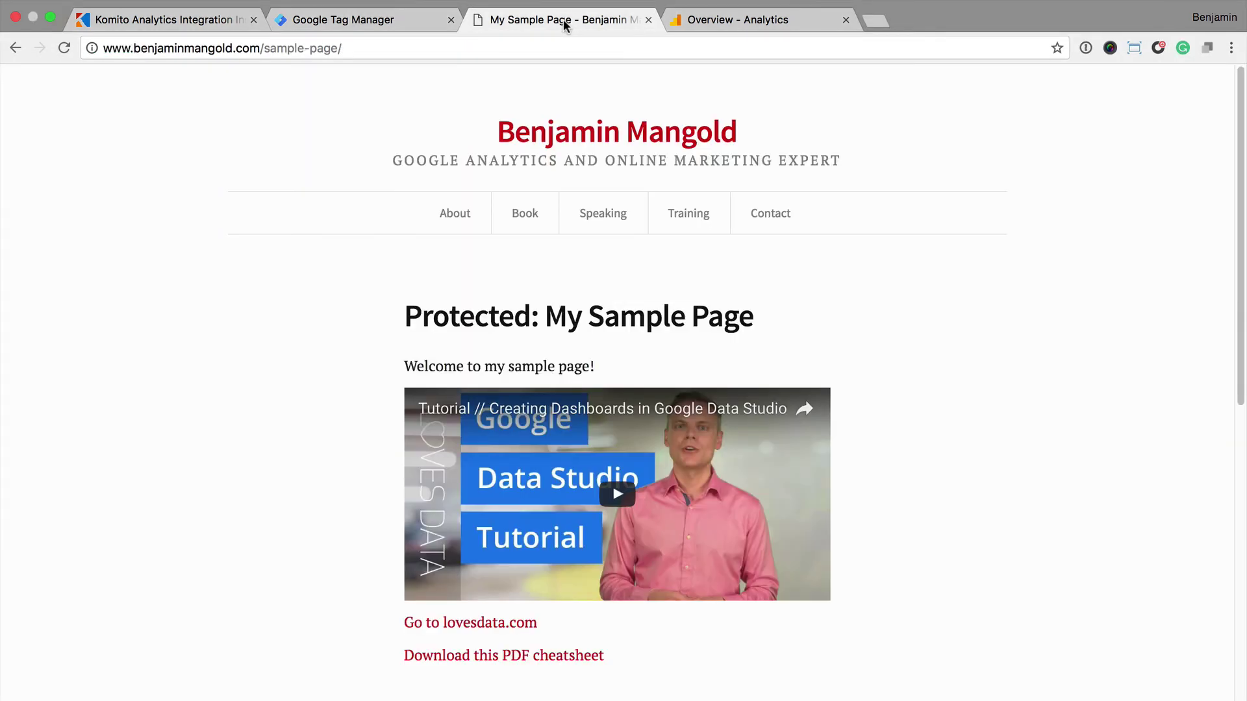
{"action": "scroll", "coordinate": [910, 416], "scroll_direction": "down", "scroll_amount": 3}
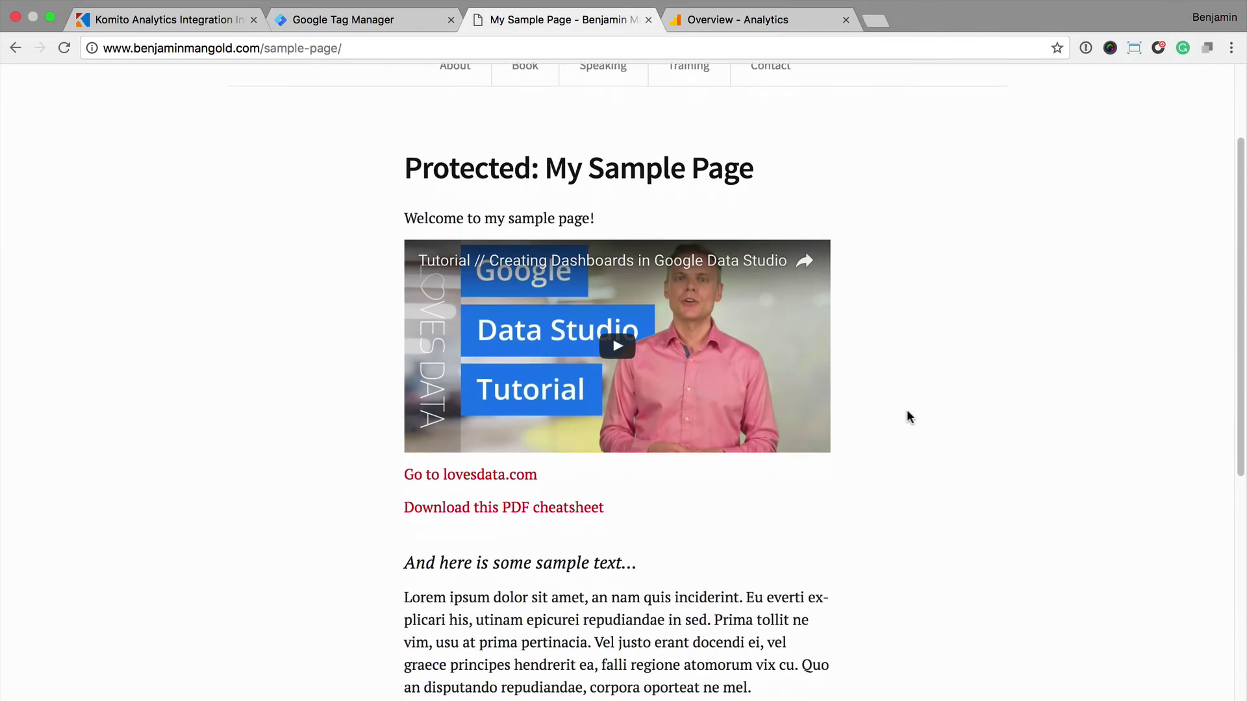
{"action": "left_click", "coordinate": [591, 359]}
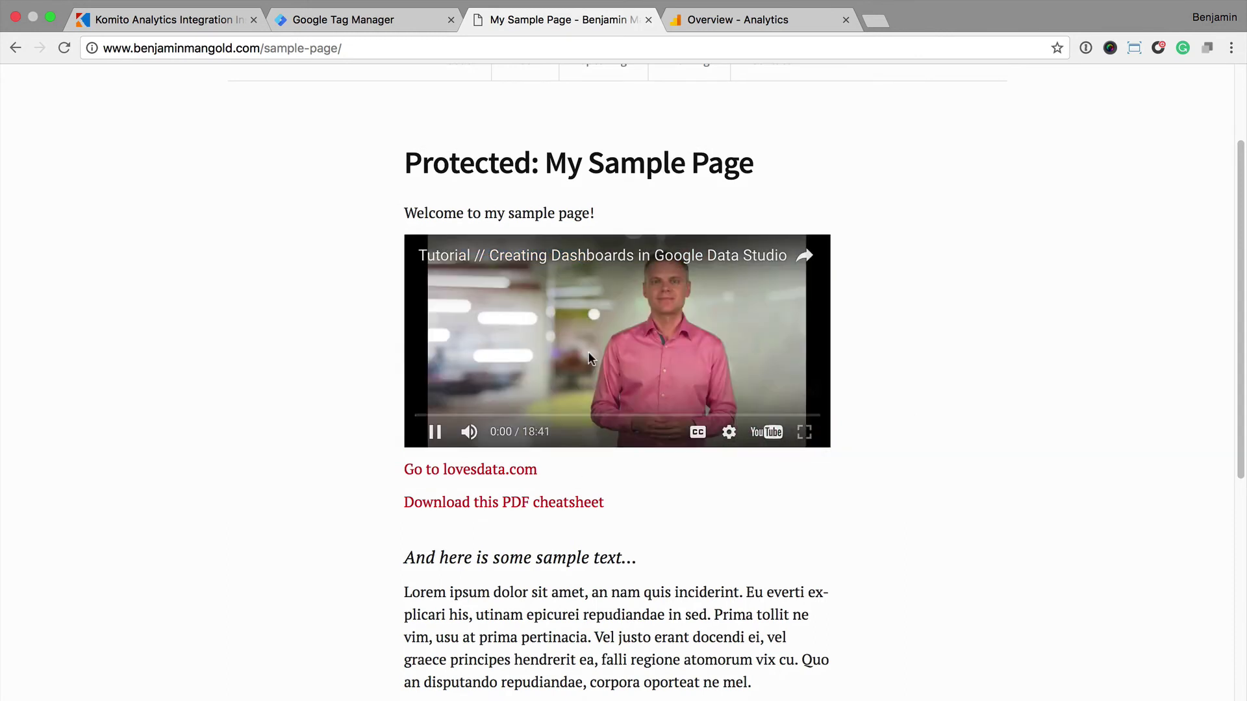
{"action": "left_click", "coordinate": [434, 432]}
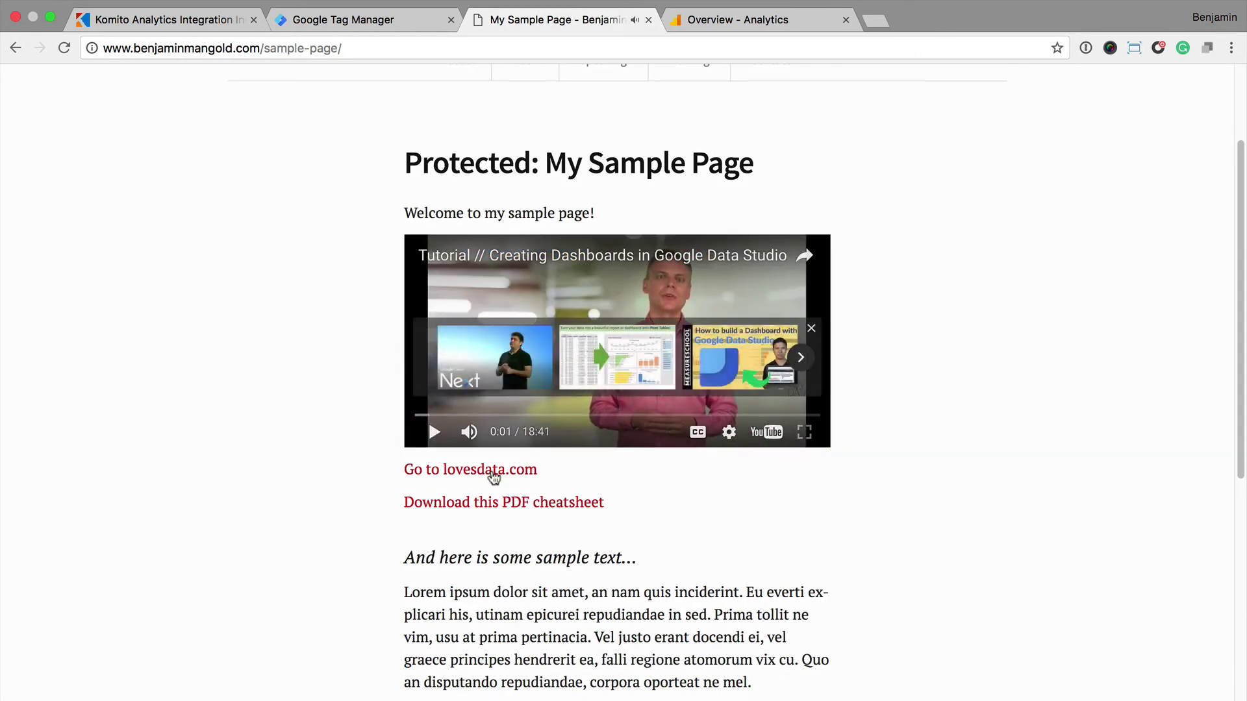
{"action": "left_click", "coordinate": [493, 474], "text": "super"}
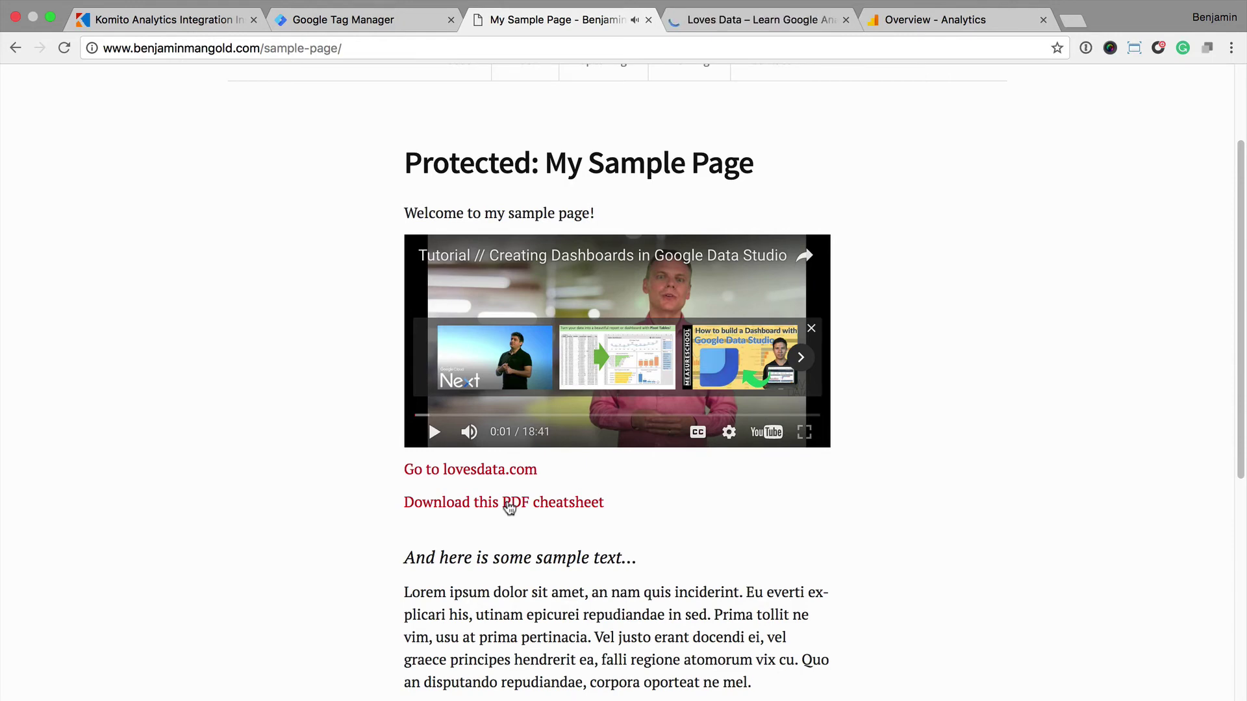
{"action": "left_click", "coordinate": [510, 503], "text": "super"}
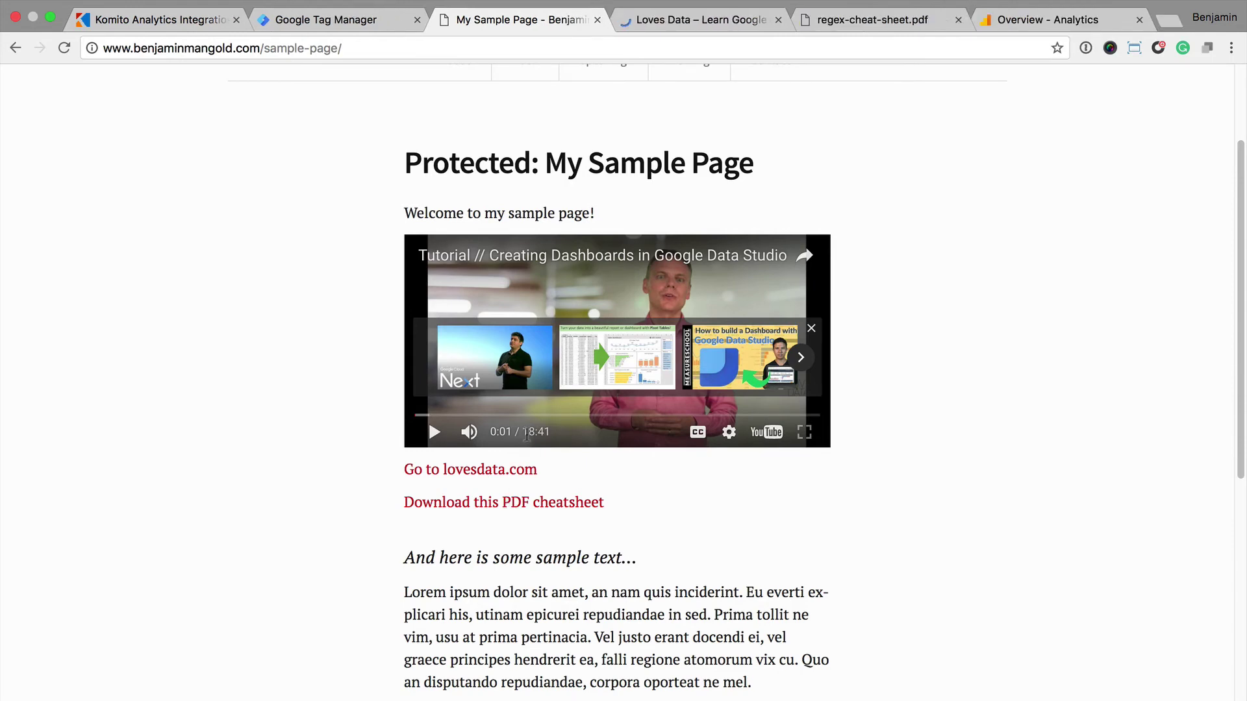
Open the Real-Time Events report in Google Analytics
{"action": "left_click", "coordinate": [1000, 20]}
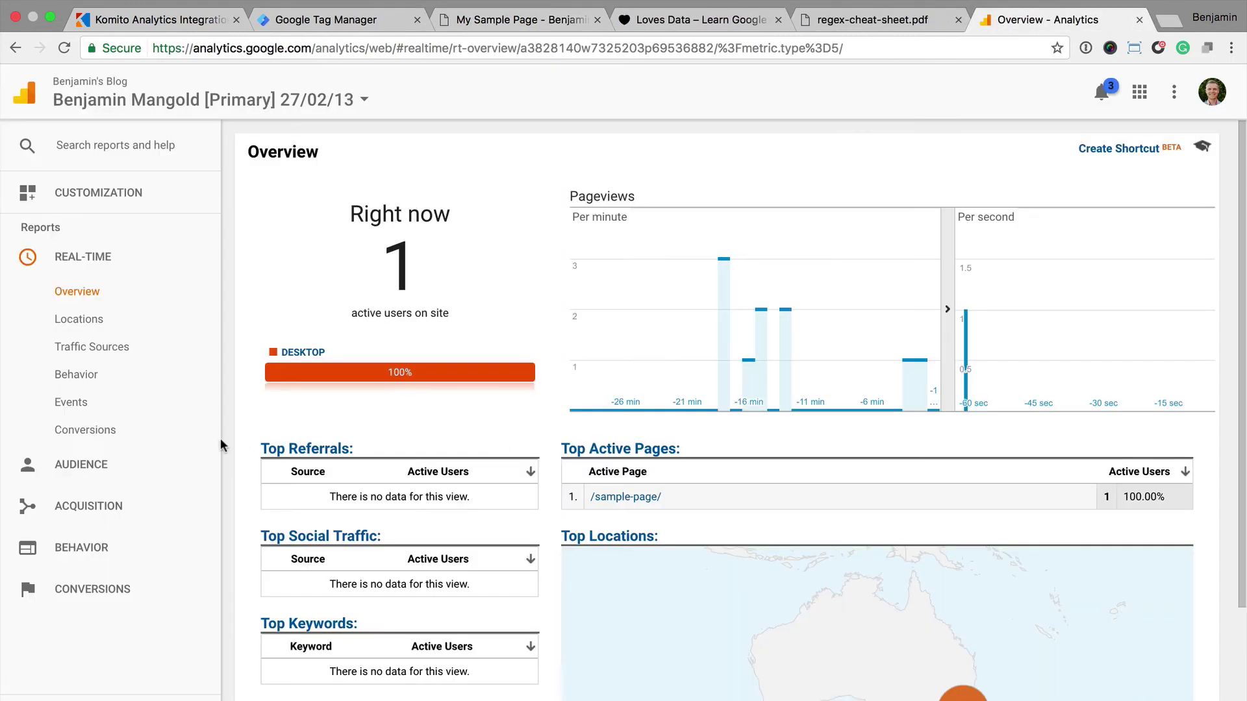
{"action": "left_click", "coordinate": [101, 404]}
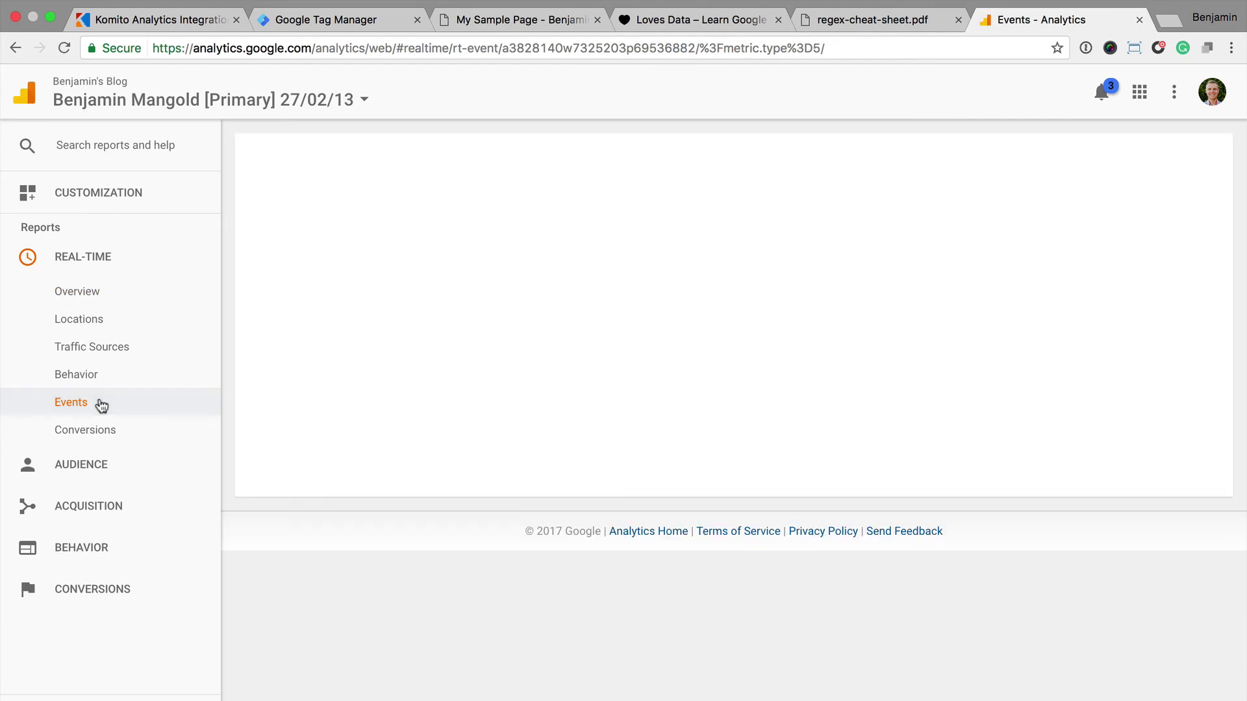